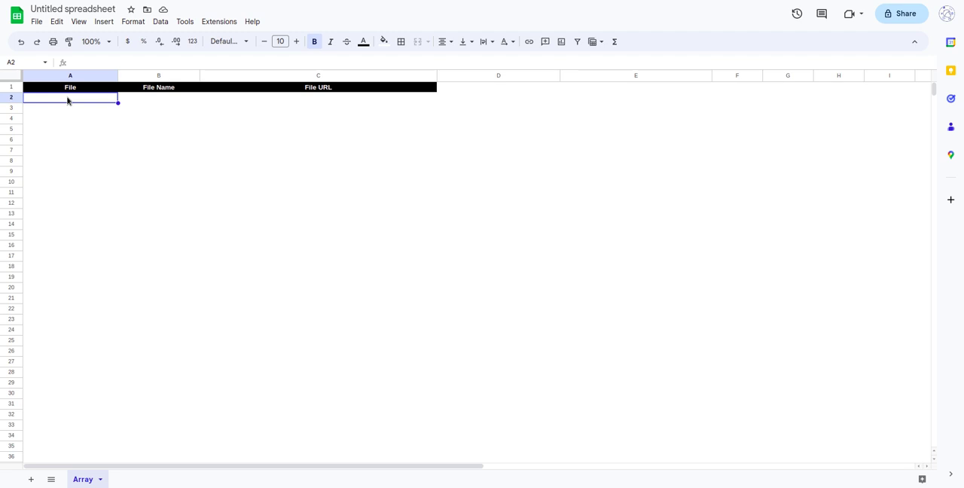
Open the Data extraction settings for a look and close them again.
left_click(160, 22)
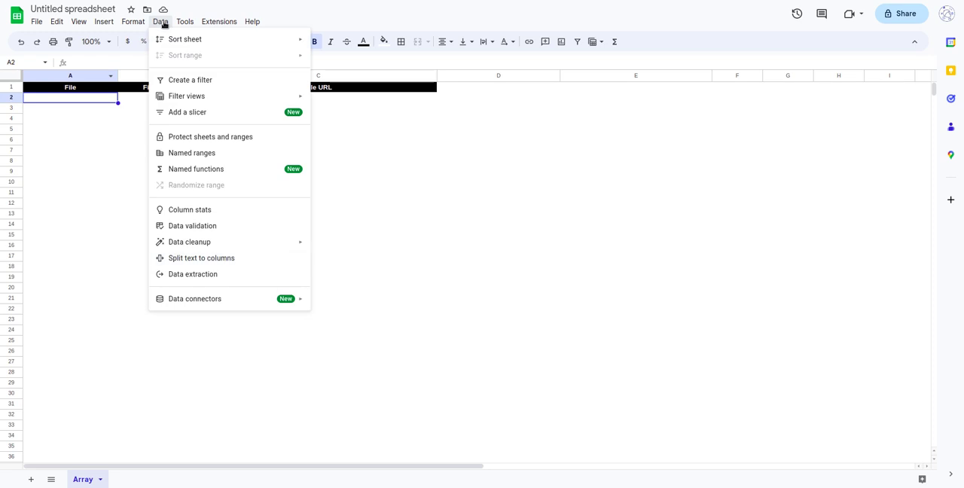
left_click(214, 276)
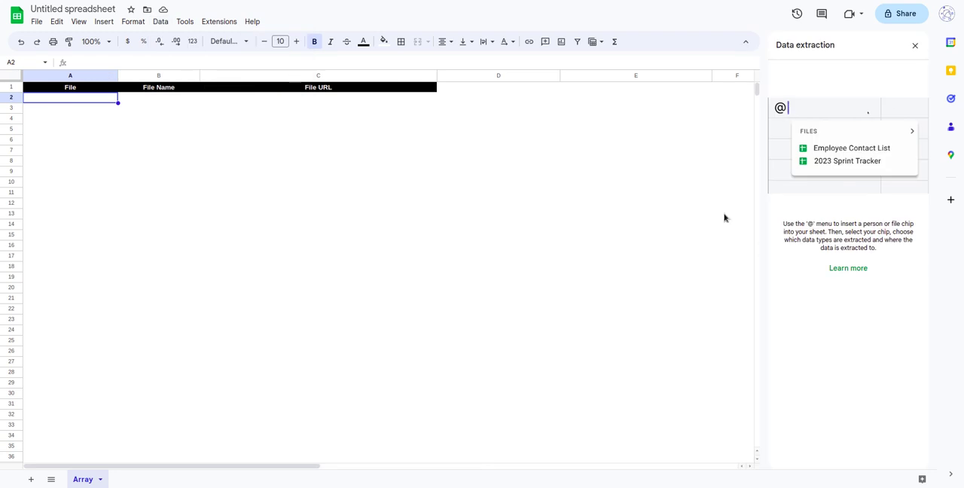
left_click(913, 46)
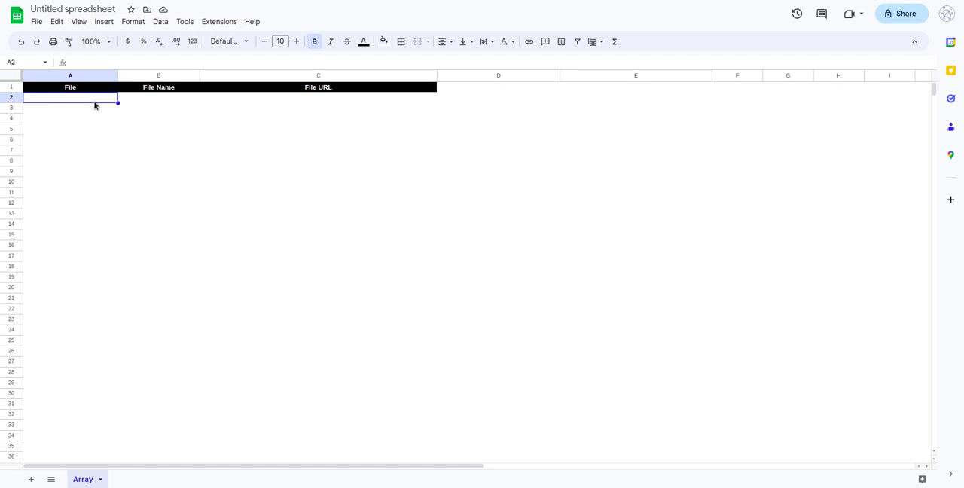
key("Up")
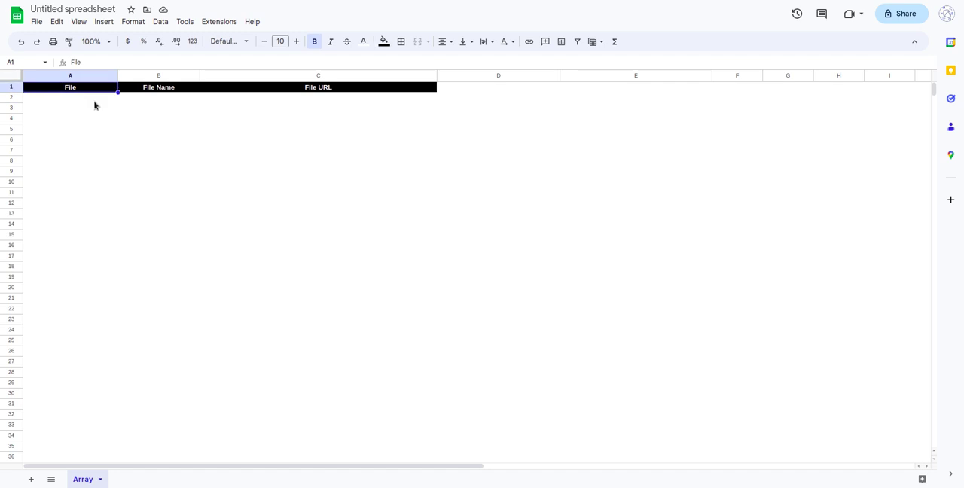
key("Right")
key("Right")
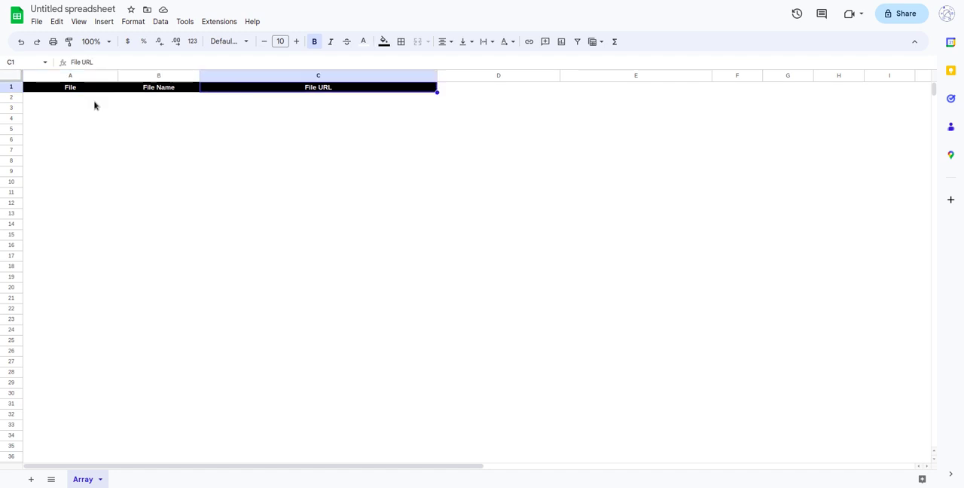
key("Left")
key("Left")
key("Down")
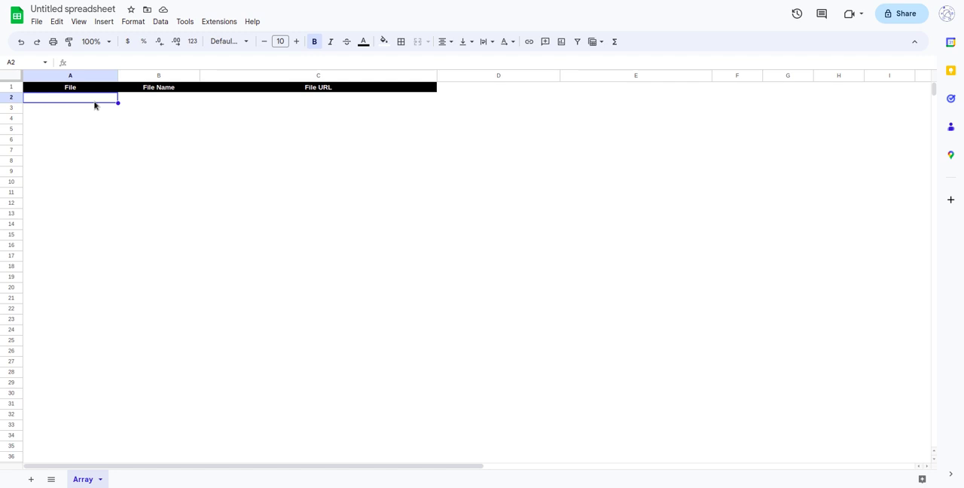
Insert a smart chip for the file Send Letters To in cell A2.
type("@")
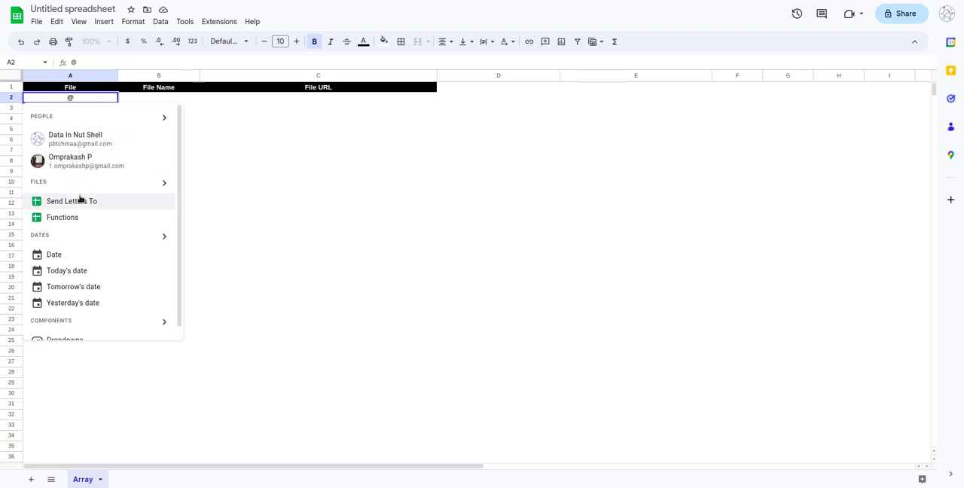
scroll(82, 260, "down", 1)
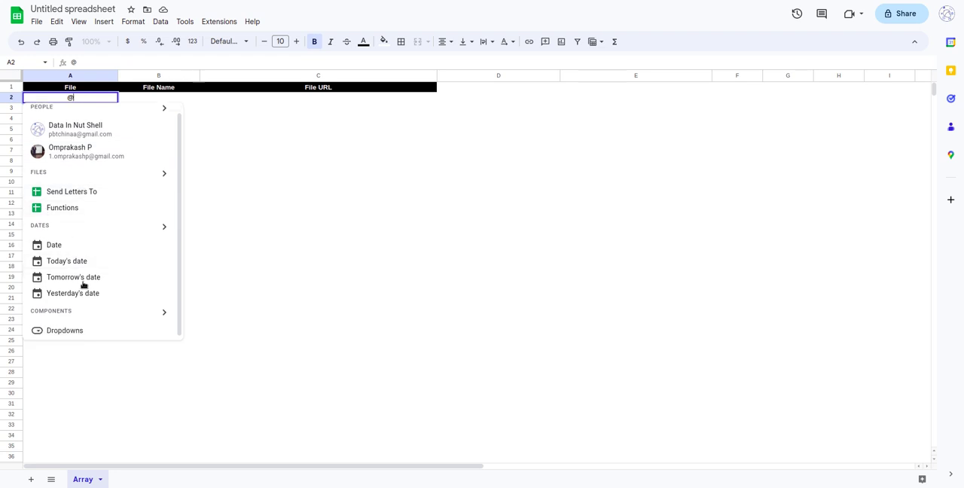
left_click(163, 173)
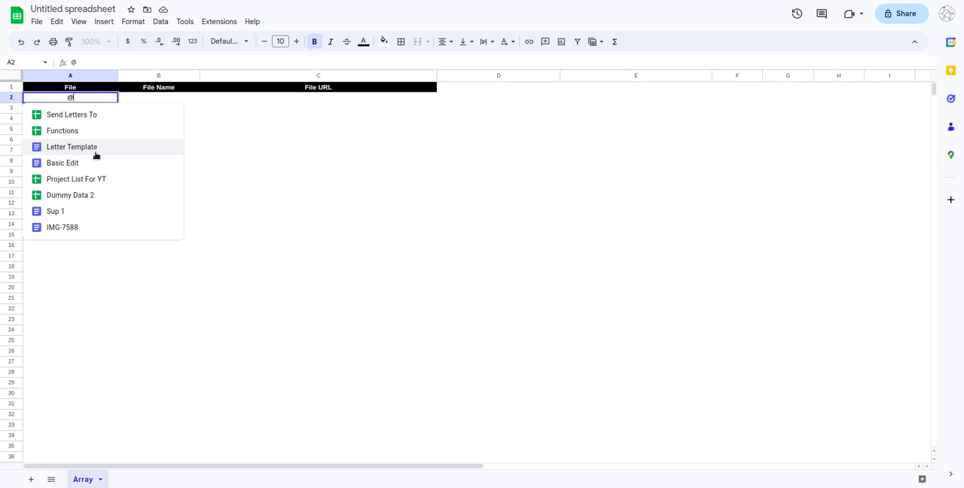
left_click(96, 119)
left_click(84, 142)
Insert a smart chip for the file Letter Template in cell A3.
left_click(84, 111)
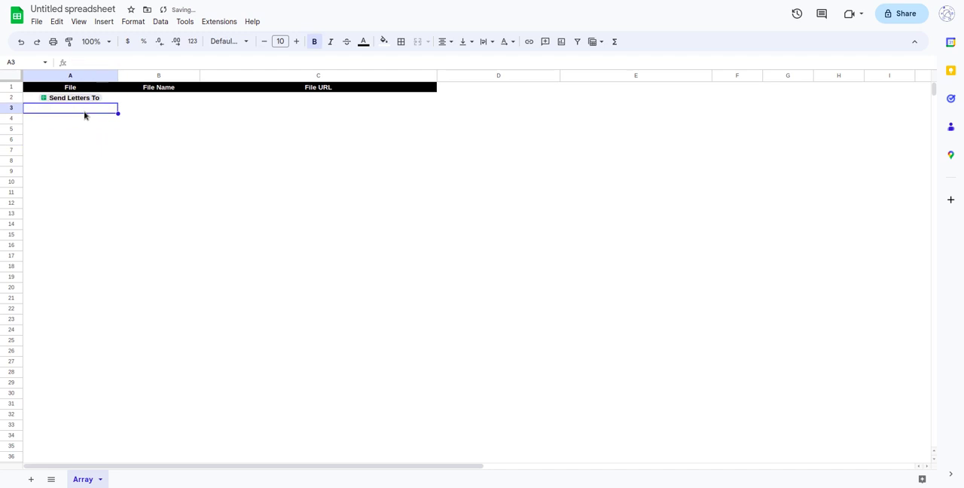
type("@")
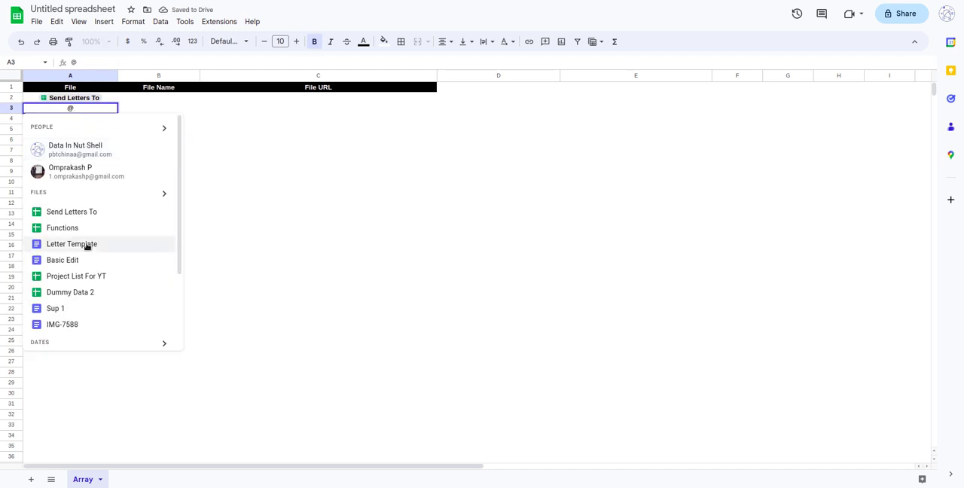
left_click(84, 245)
left_click(88, 129)
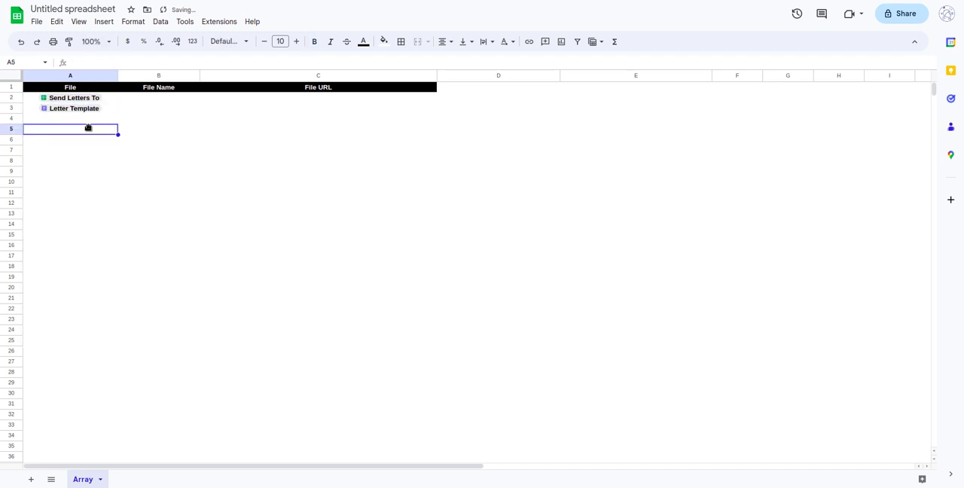
Insert file smart chips for Sup 1 in cell A4 and Functions in cell A5.
left_click(92, 119)
type("@")
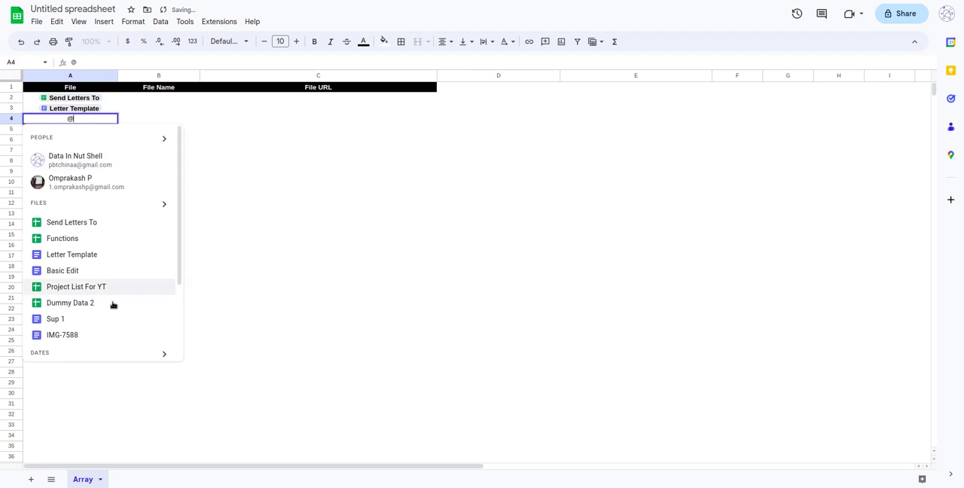
left_click(116, 324)
left_click(95, 131)
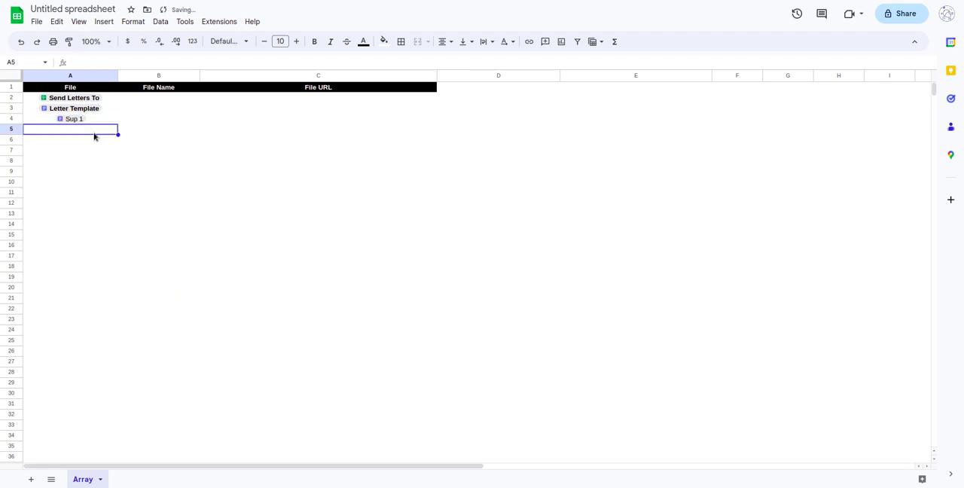
type("@")
left_click(101, 249)
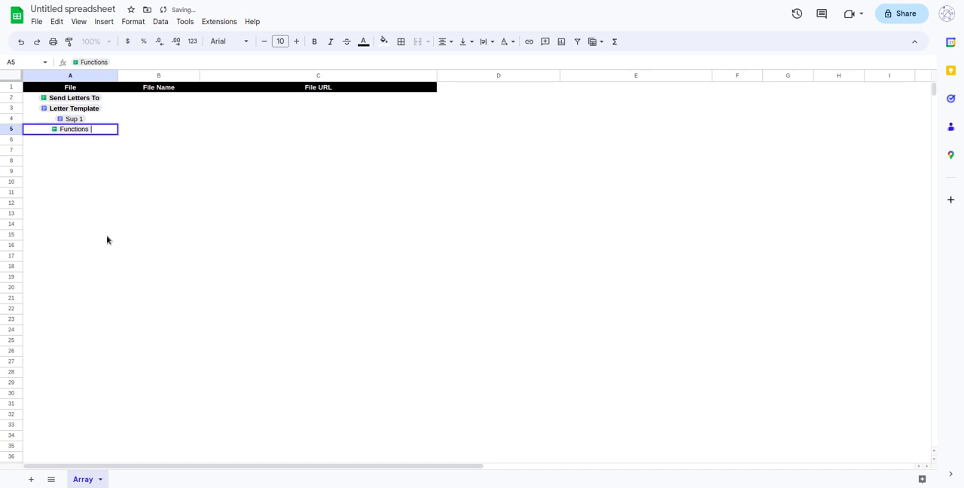
left_click(107, 186)
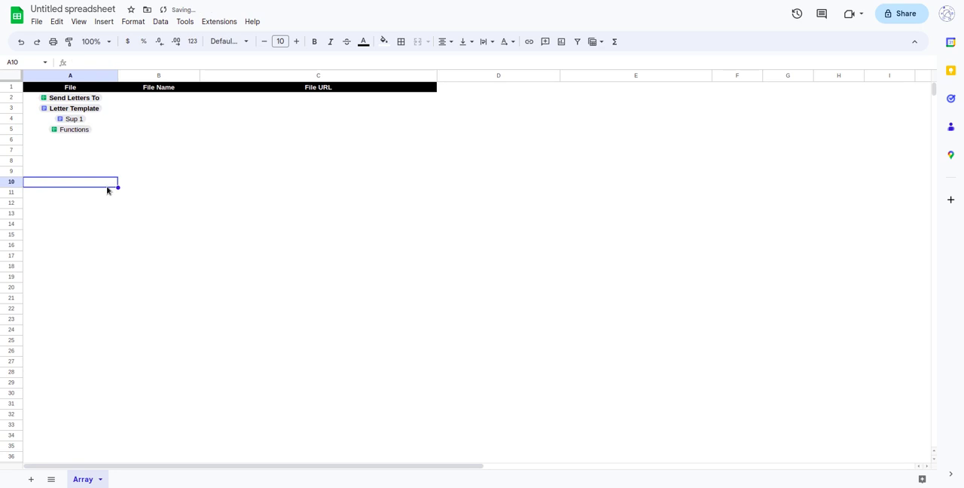
Open data extraction from the Send Letters To chip and choose File name and URL as the data to extract.
left_click(89, 99)
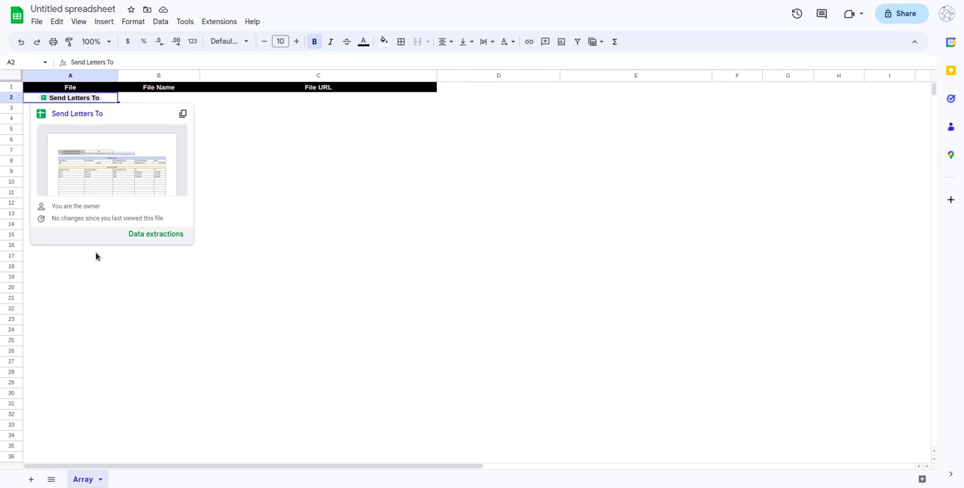
left_click(156, 234)
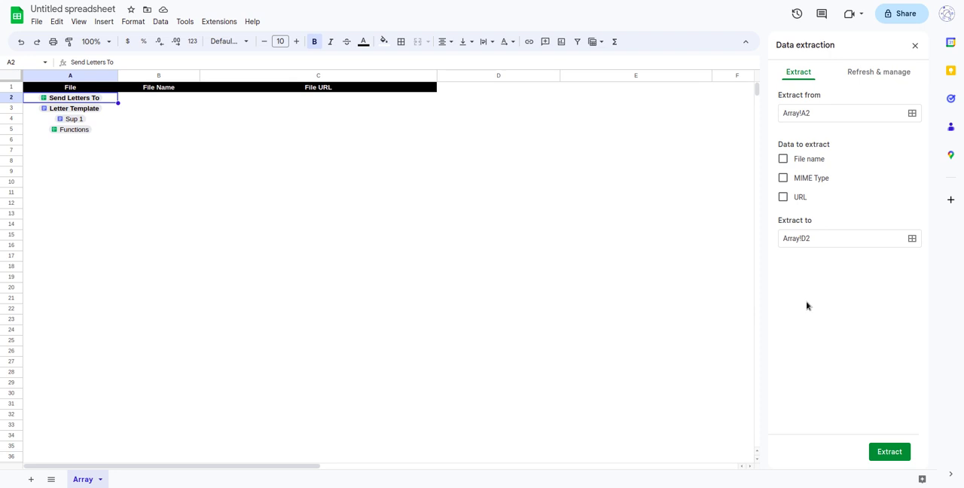
left_click(783, 159)
left_click(784, 198)
Set the extraction destination to Array!B2 and extract the chip's data.
left_click(833, 241)
left_click_drag(812, 240, 780, 240)
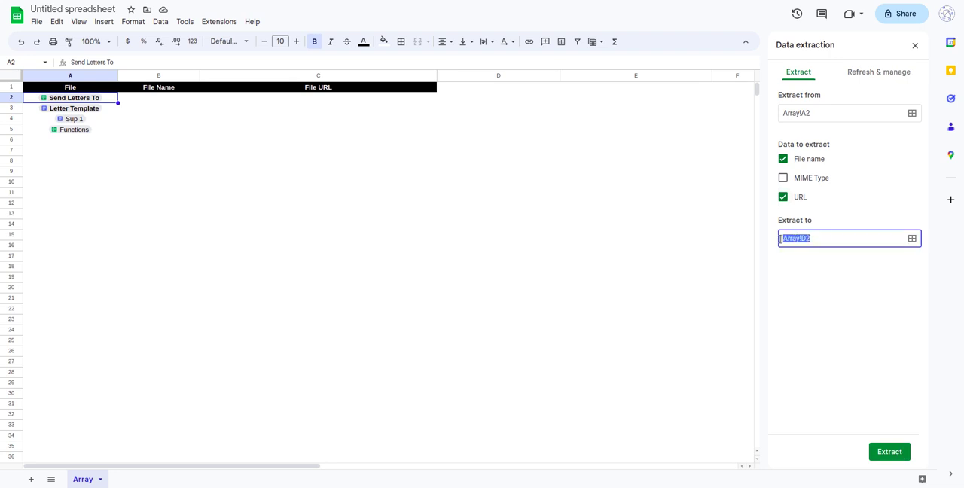
left_click(825, 239)
key("BackSpace")
type("B2")
key("BackSpace")
left_click(166, 101)
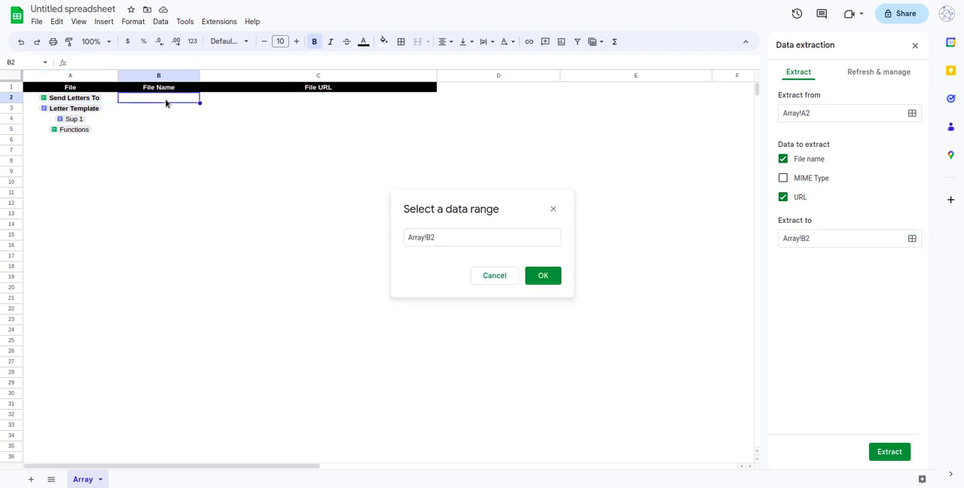
left_click(546, 279)
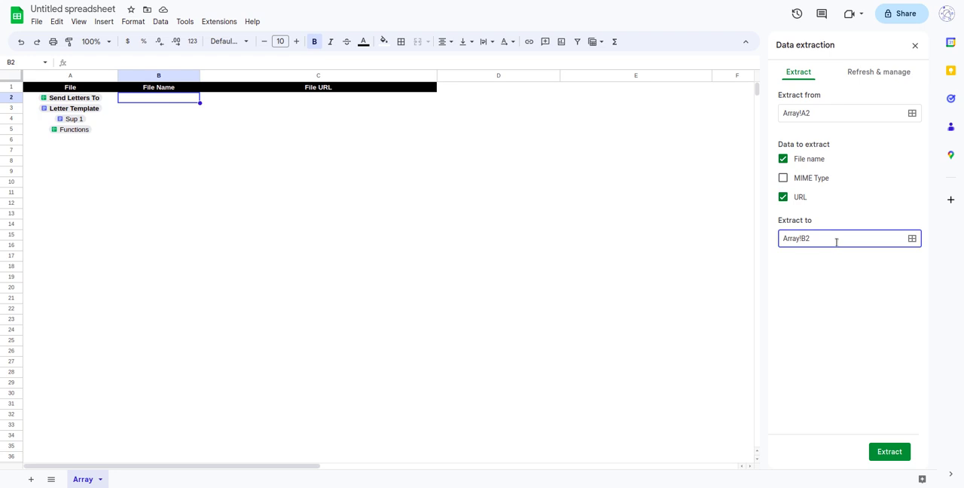
key("Home")
key("shift+End")
left_click(853, 313)
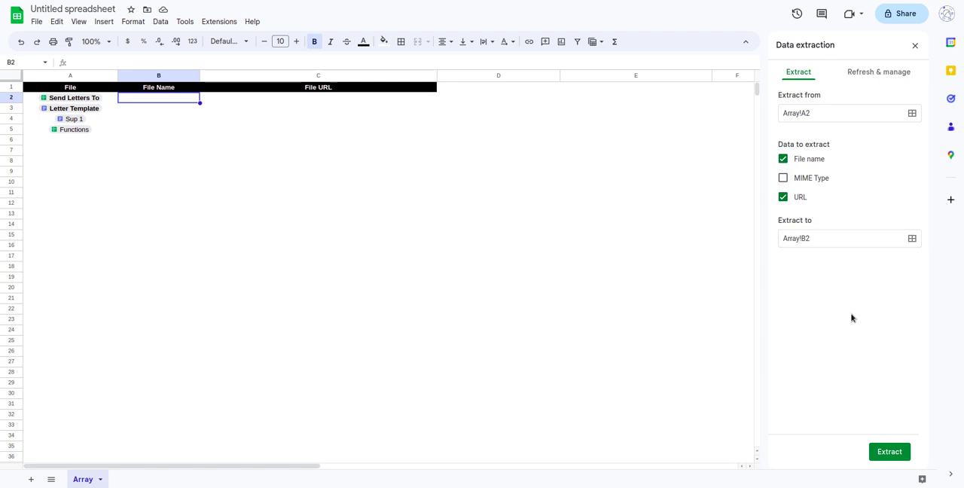
left_click(896, 459)
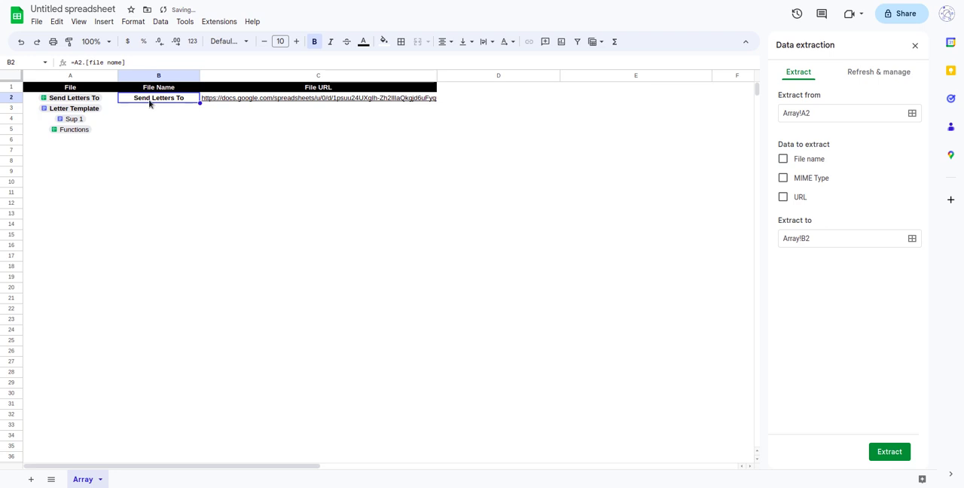
left_click(472, 101)
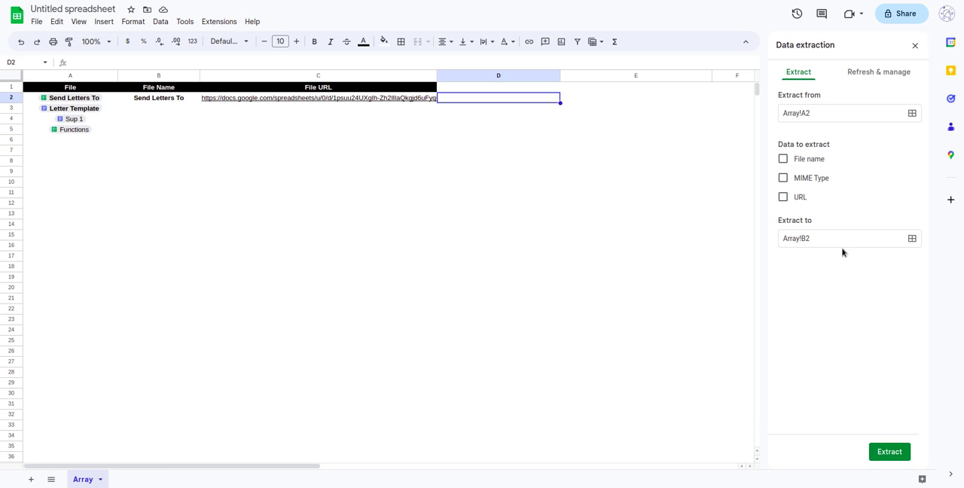
Fill the extraction formulas in B2:C2 down through row 5 for the remaining file chips.
left_click(180, 100)
left_click_drag(232, 96, 288, 137)
key("ctrl+d")
left_click(350, 194)
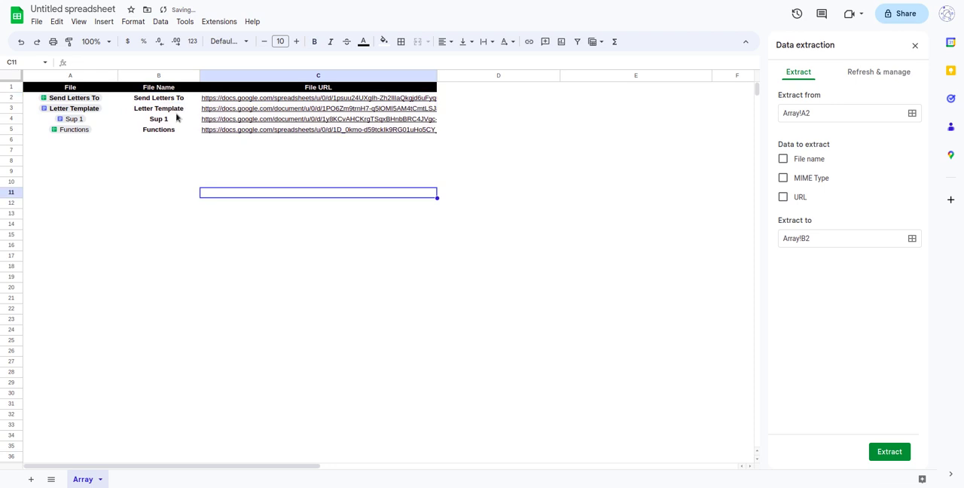
left_click_drag(161, 100, 327, 138)
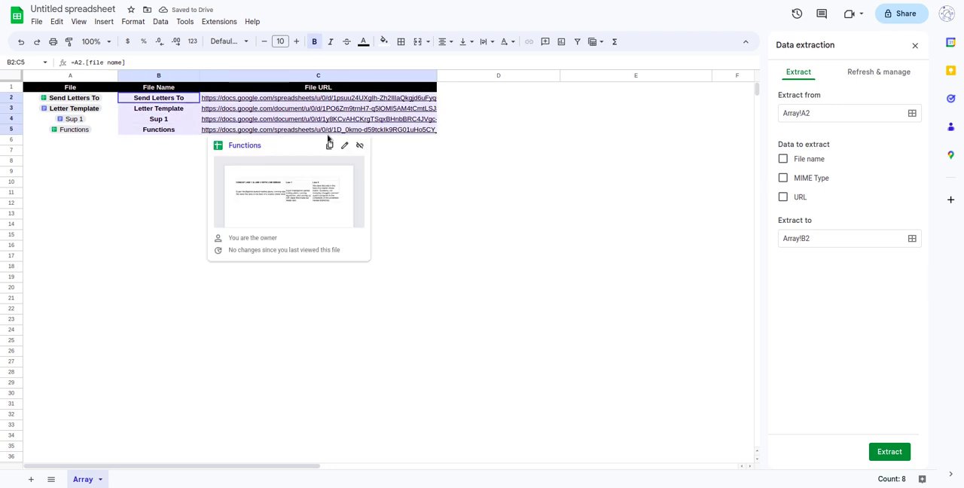
left_click_drag(131, 100, 346, 105)
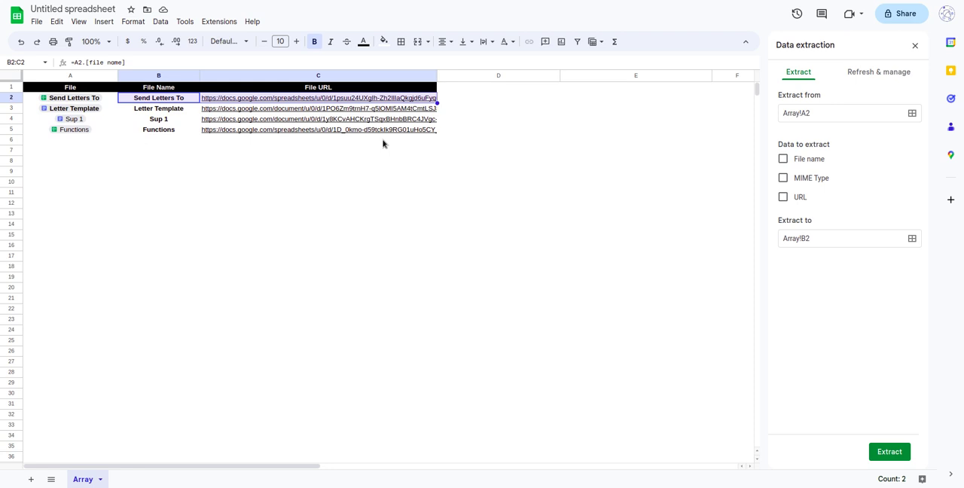